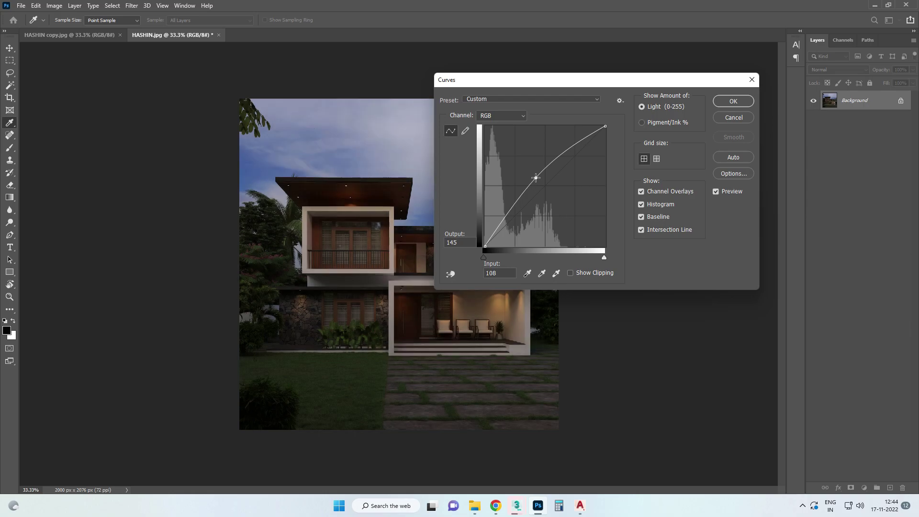
# - Apply the custom RGB Curves adjustment with input 108 and output 145 to the house image
pyautogui.click(730, 102)
pyautogui.press('v')
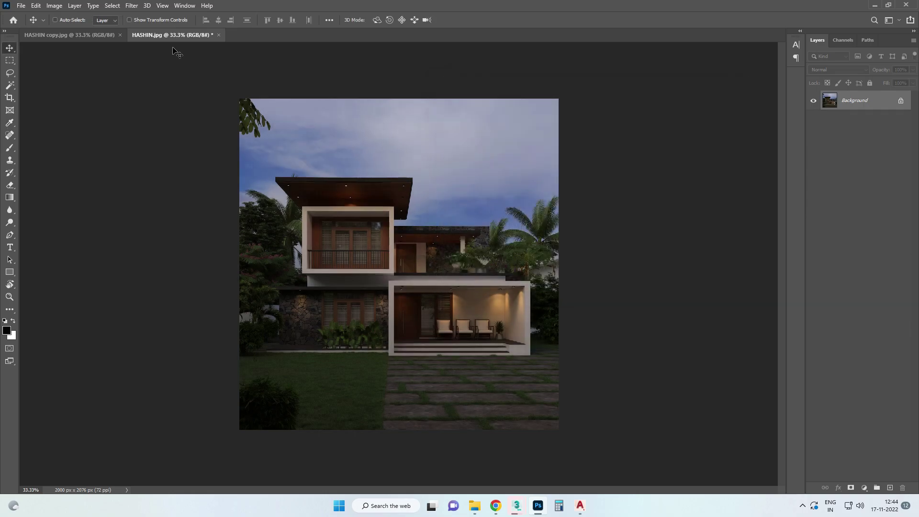
# - Open the Camera Raw Filter and set Exposure to +1.80, Contrast to +28 and Shadows to +32
pyautogui.click(130, 6)
pyautogui.click(184, 63)
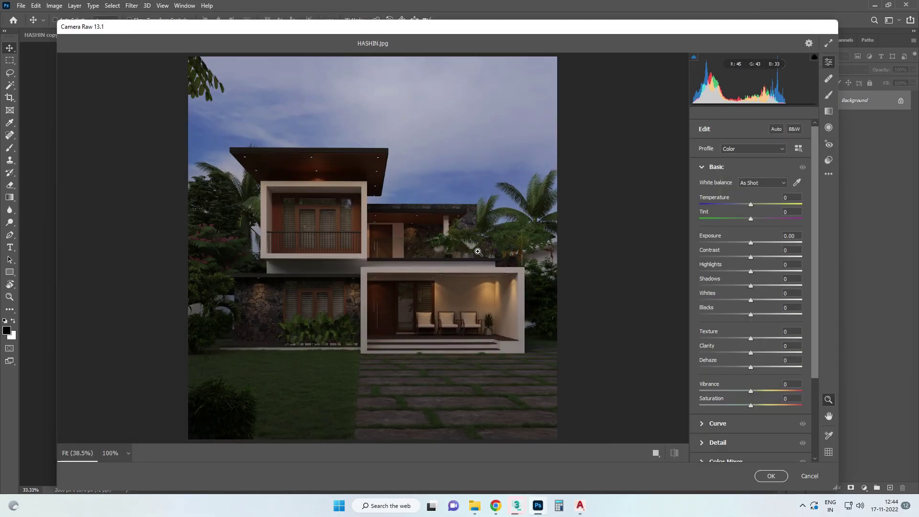
pyautogui.moveTo(751, 244); pyautogui.dragTo(764, 250)
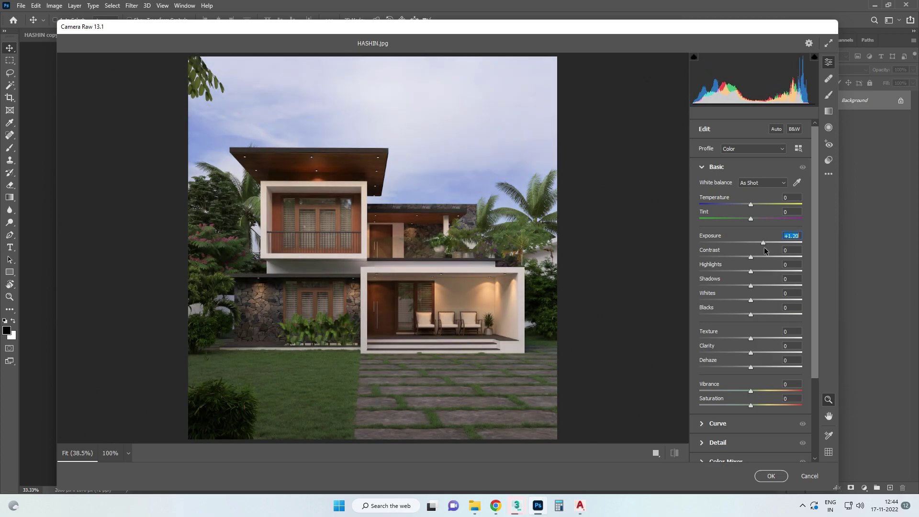
pyautogui.click(764, 257)
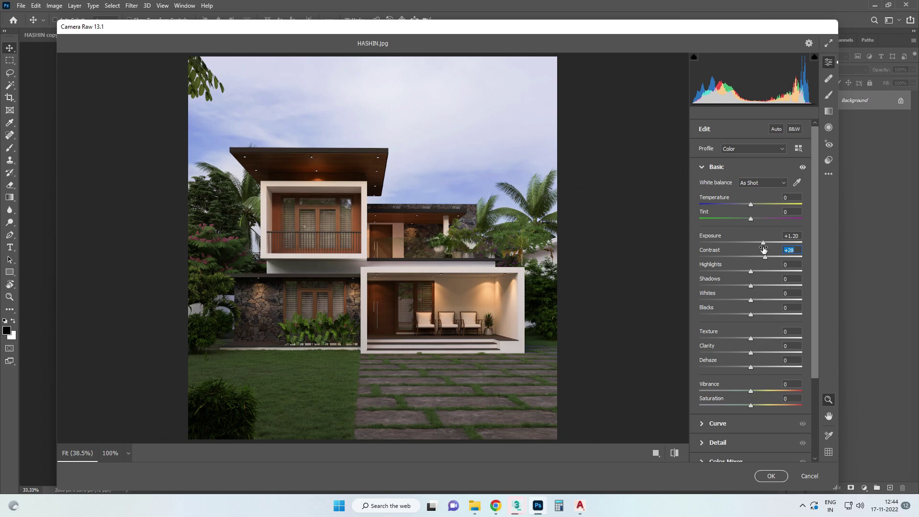
pyautogui.moveTo(763, 246); pyautogui.dragTo(769, 246)
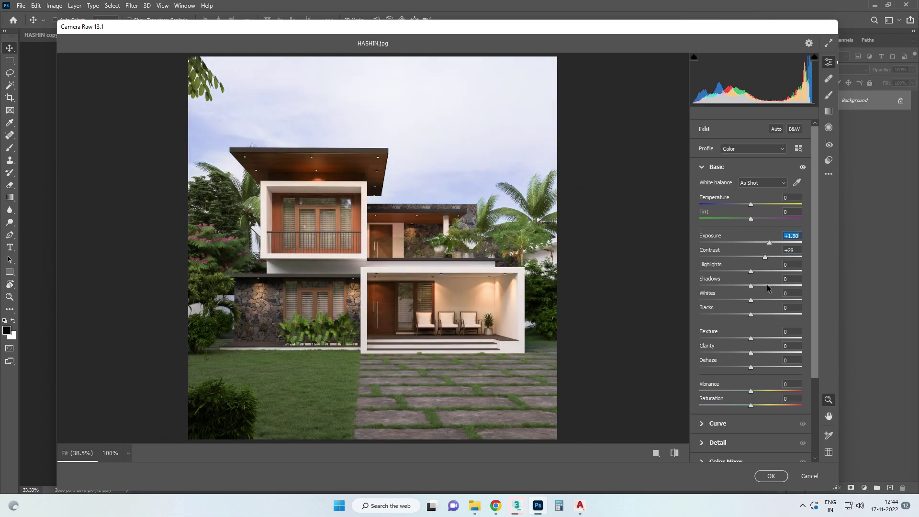
pyautogui.moveTo(762, 286); pyautogui.dragTo(766, 286)
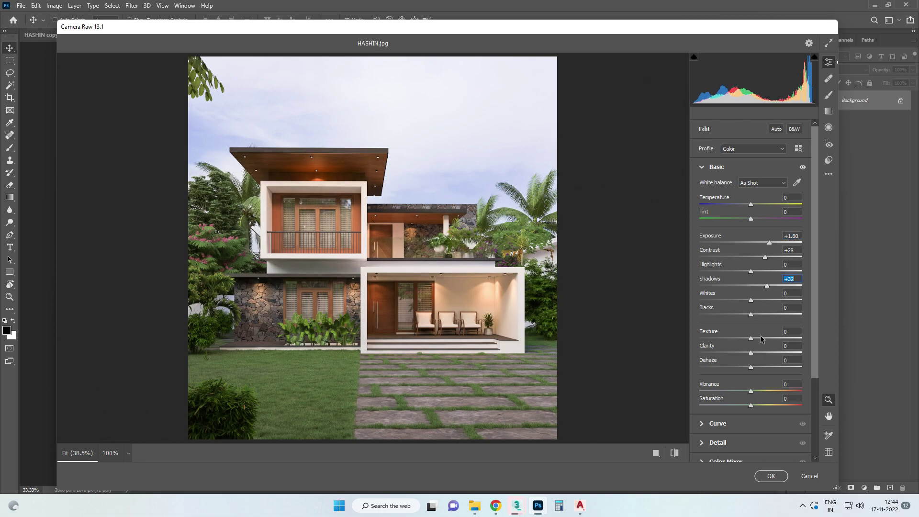
# - Set Texture to +33, Clarity to +20, Dehaze to +3, Vibrance to +6, Saturation to -1 and Highlights to -17
pyautogui.moveTo(760, 338); pyautogui.dragTo(763, 340)
pyautogui.moveTo(764, 338)
pyautogui.mouseDown()
pyautogui.moveTo(758, 353)
pyautogui.moveTo(767, 339)
pyautogui.mouseUp()
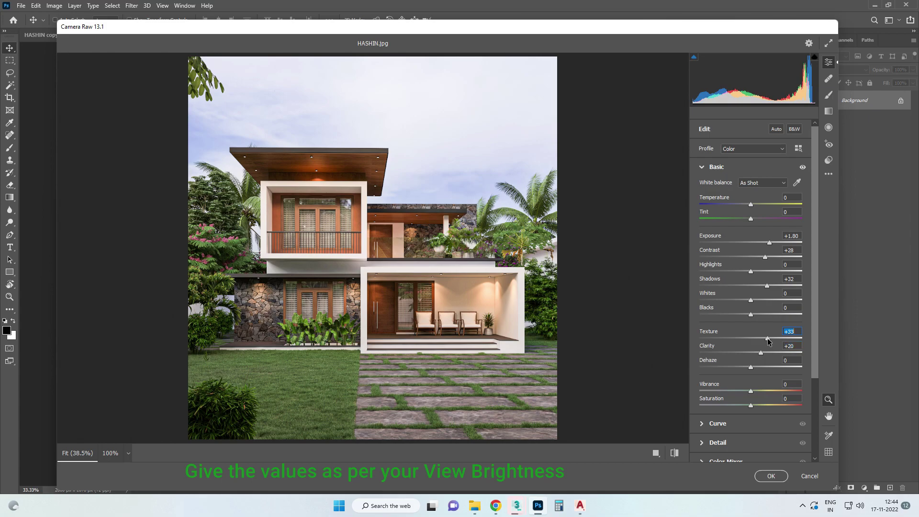
pyautogui.moveTo(749, 369); pyautogui.dragTo(752, 371)
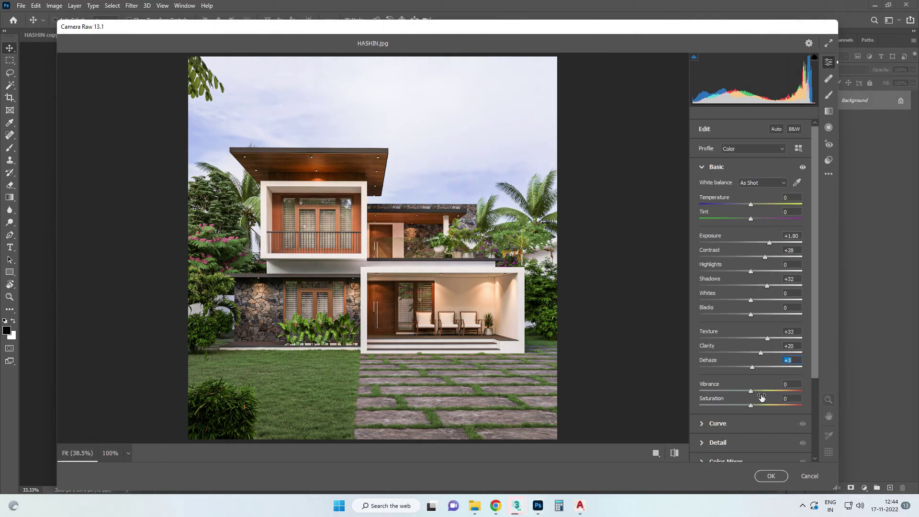
pyautogui.moveTo(760, 391); pyautogui.dragTo(754, 394)
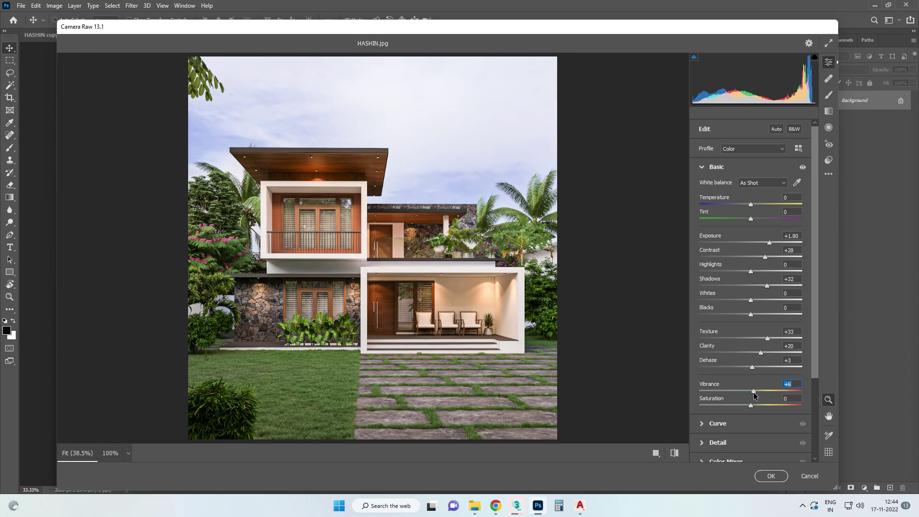
pyautogui.moveTo(751, 409); pyautogui.dragTo(750, 408)
pyautogui.moveTo(749, 270); pyautogui.dragTo(739, 278)
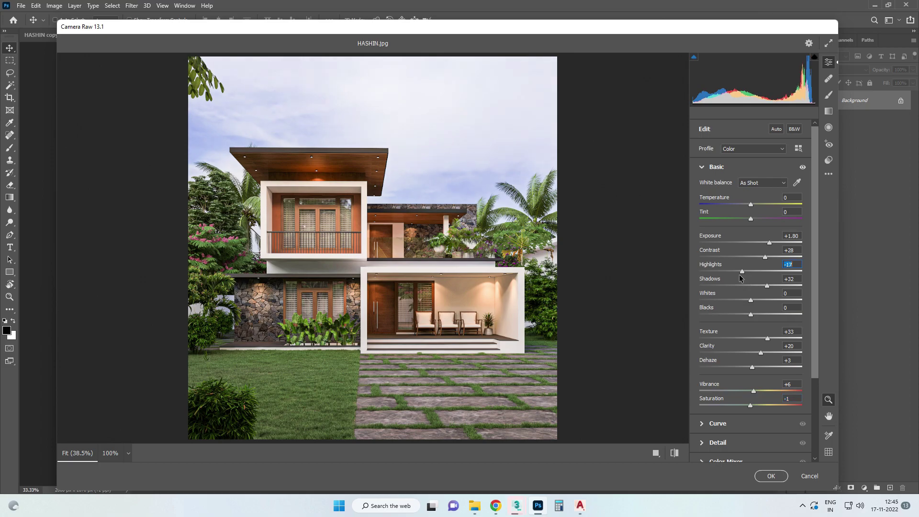
# - Set the Color Mixer luminance of the Blues to +31 and apply the Camera Raw Filter
pyautogui.moveTo(813, 291); pyautogui.dragTo(819, 387)
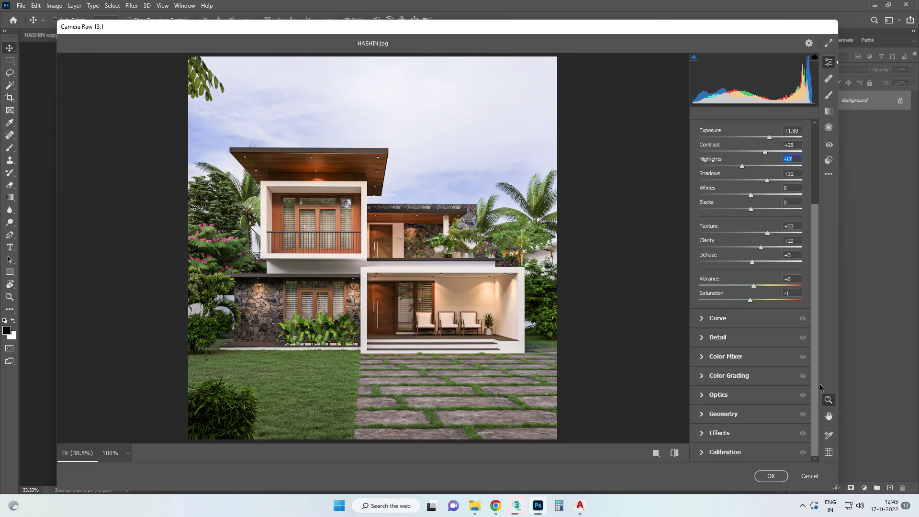
pyautogui.click(727, 356)
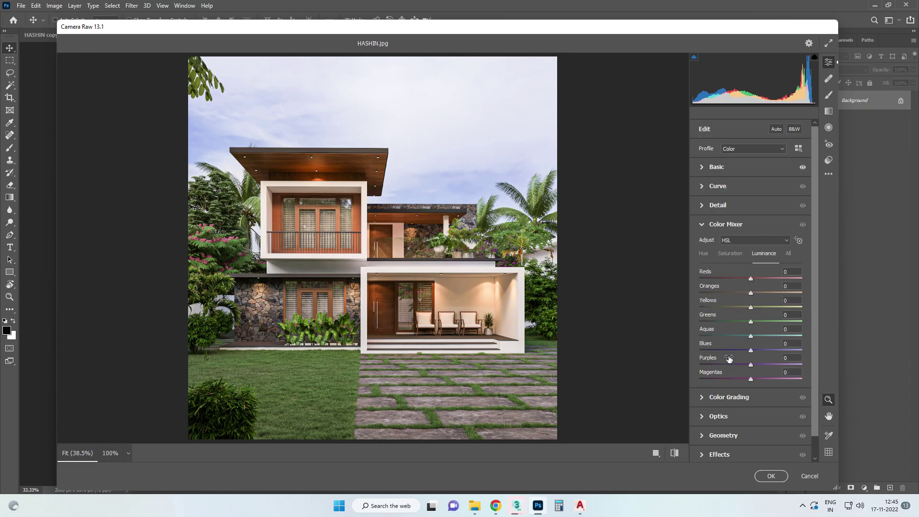
pyautogui.moveTo(750, 349)
pyautogui.mouseDown()
pyautogui.moveTo(776, 354)
pyautogui.moveTo(765, 357)
pyautogui.mouseUp()
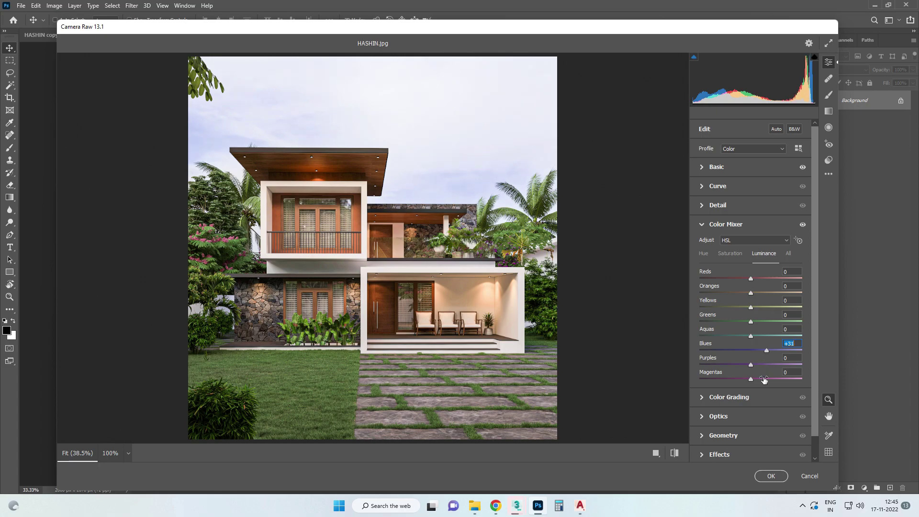
pyautogui.click(774, 476)
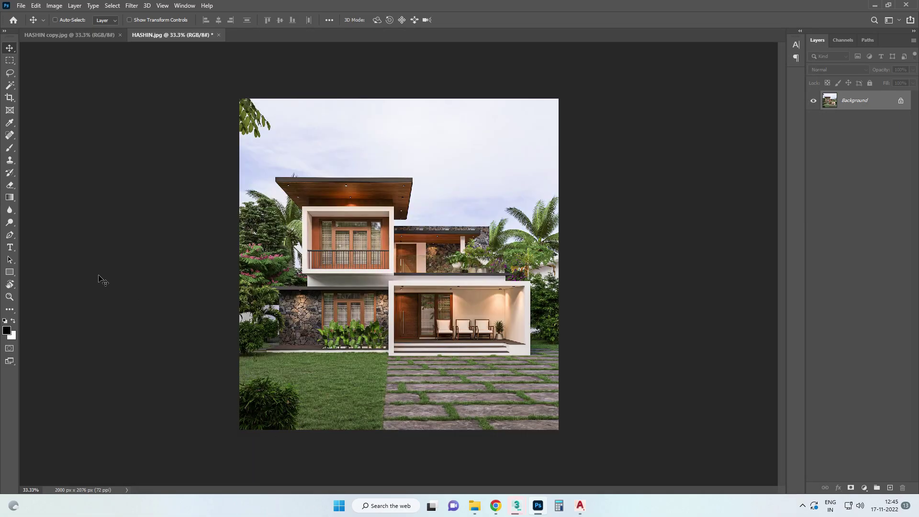
# - Lighten the foreground bush and the trees on both sides of the house with the Dodge tool at brush size 400
pyautogui.click(10, 223)
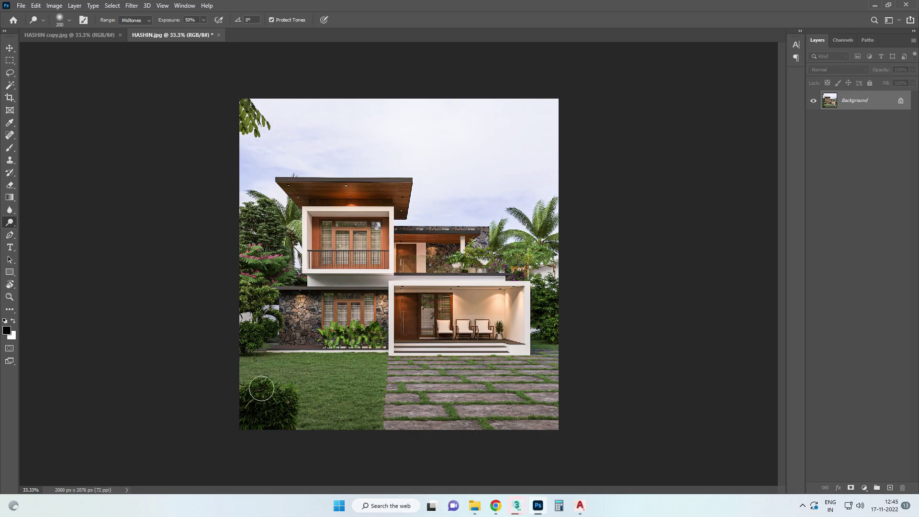
pyautogui.press(']')
pyautogui.press(']')
pyautogui.press(']')
pyautogui.moveTo(275, 407)
pyautogui.mouseDown()
pyautogui.moveTo(268, 393)
pyautogui.moveTo(261, 418)
pyautogui.moveTo(264, 386)
pyautogui.mouseUp()
pyautogui.moveTo(218, 460)
pyautogui.mouseDown()
pyautogui.moveTo(277, 410)
pyautogui.moveTo(237, 412)
pyautogui.moveTo(250, 410)
pyautogui.mouseUp()
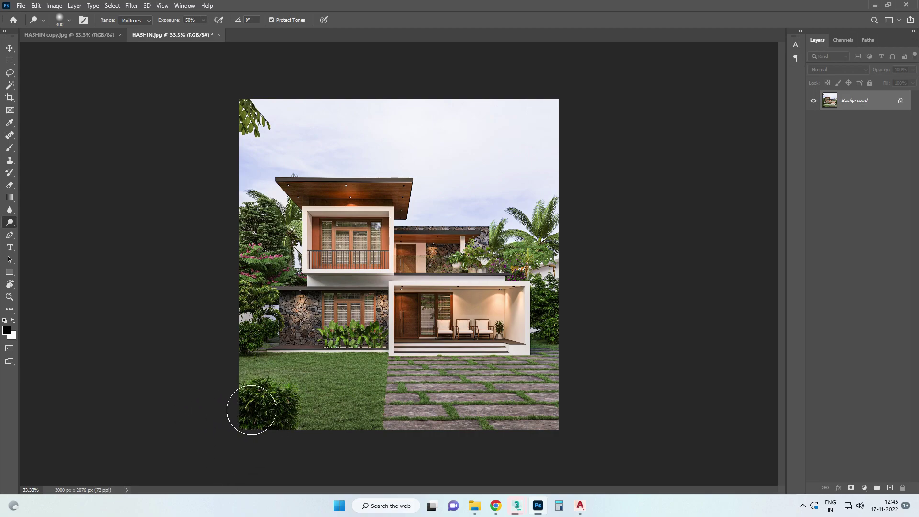
pyautogui.moveTo(242, 328); pyautogui.dragTo(243, 329)
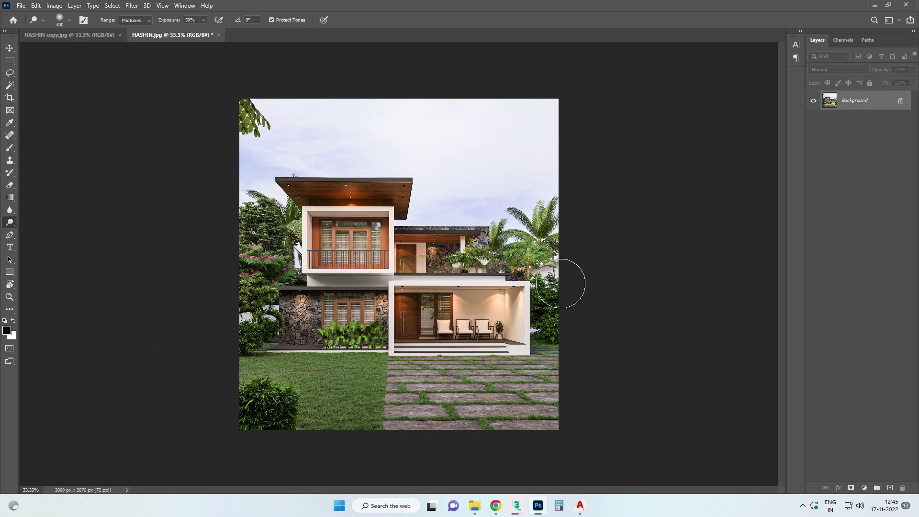
pyautogui.moveTo(576, 258); pyautogui.dragTo(603, 113)
pyautogui.moveTo(570, 184); pyautogui.dragTo(521, 217)
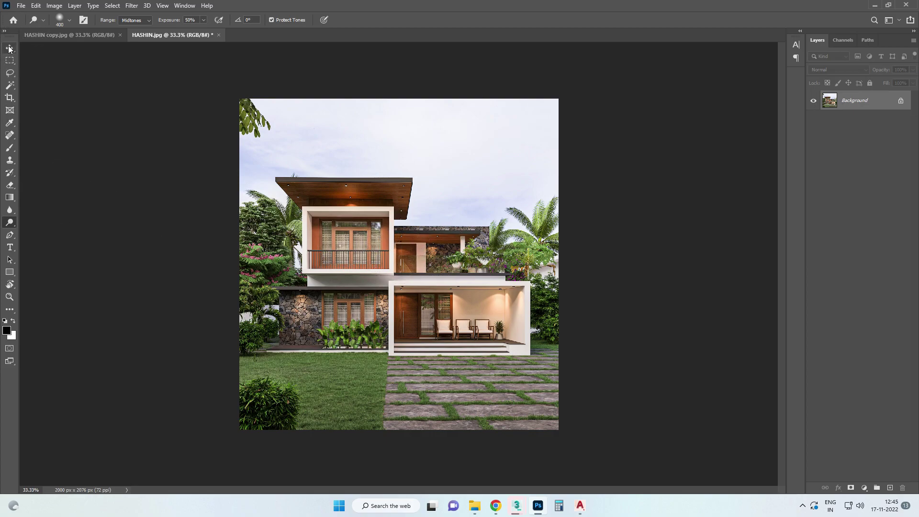
# - Set the Dodge tool's brush size to 300
pyautogui.press(']')
pyautogui.press('[')
pyautogui.press('[')
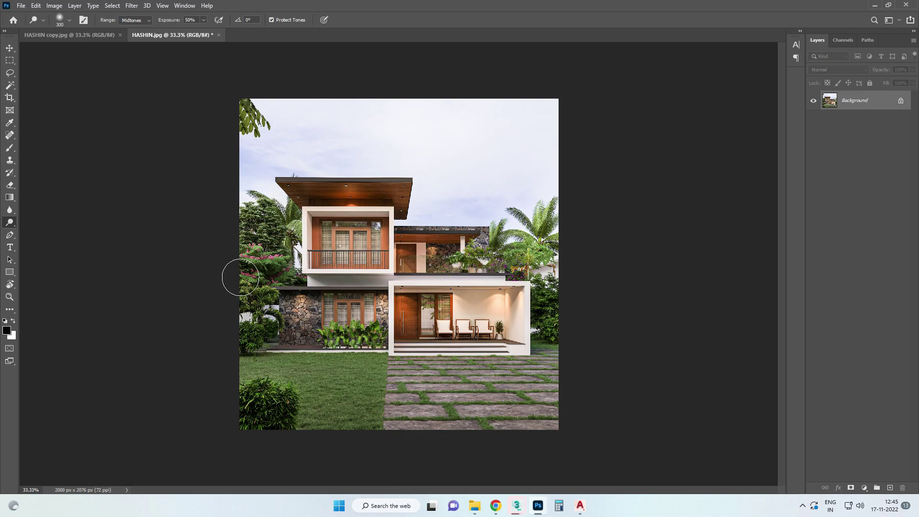
# - Examine the retouched facade and entrance porch close up and in full view
pyautogui.click(9, 210)
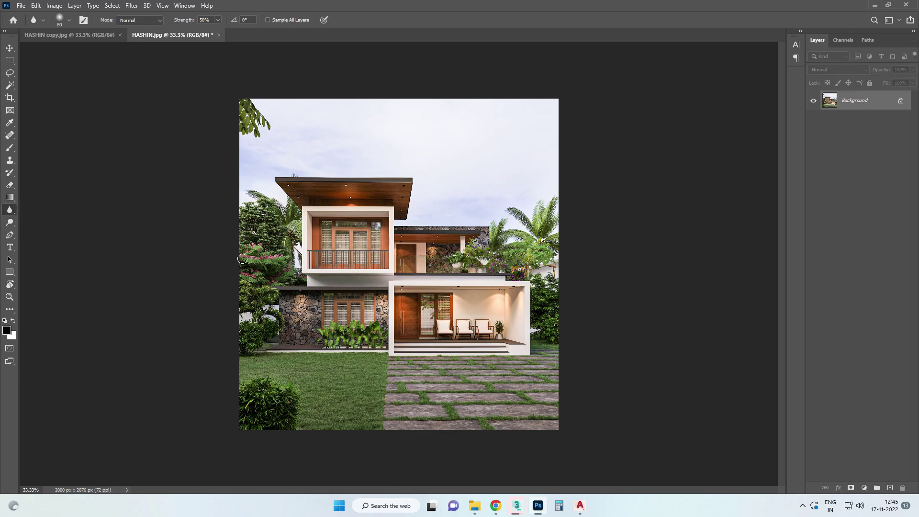
pyautogui.scroll(5, 430, 323)
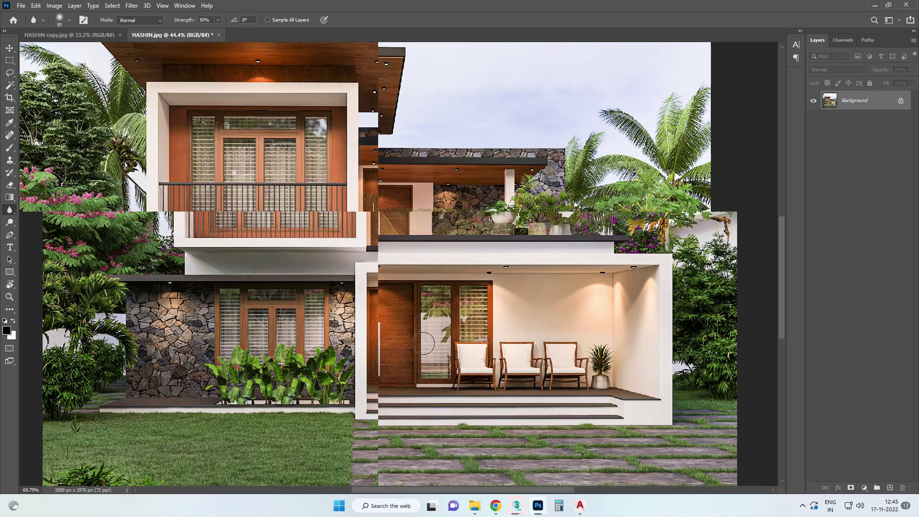
pyautogui.scroll(5, 418, 341)
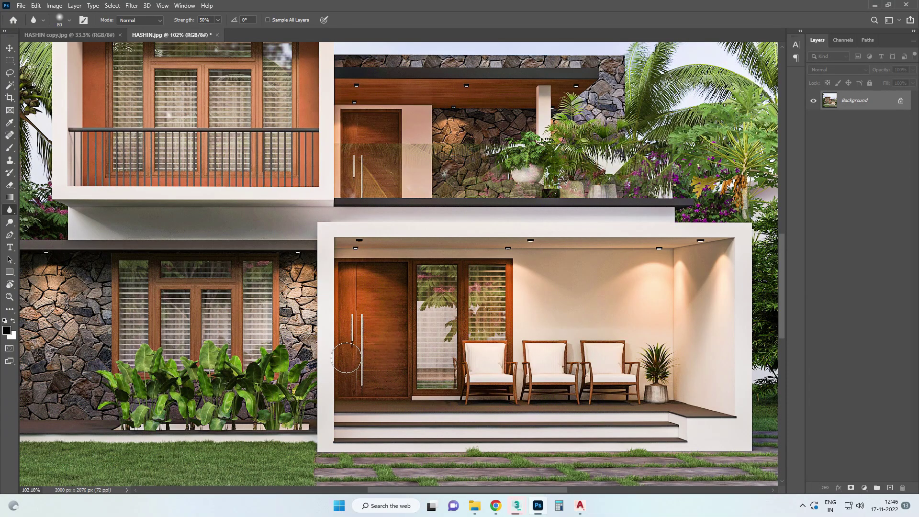
pyautogui.scroll(-6, 458, 320)
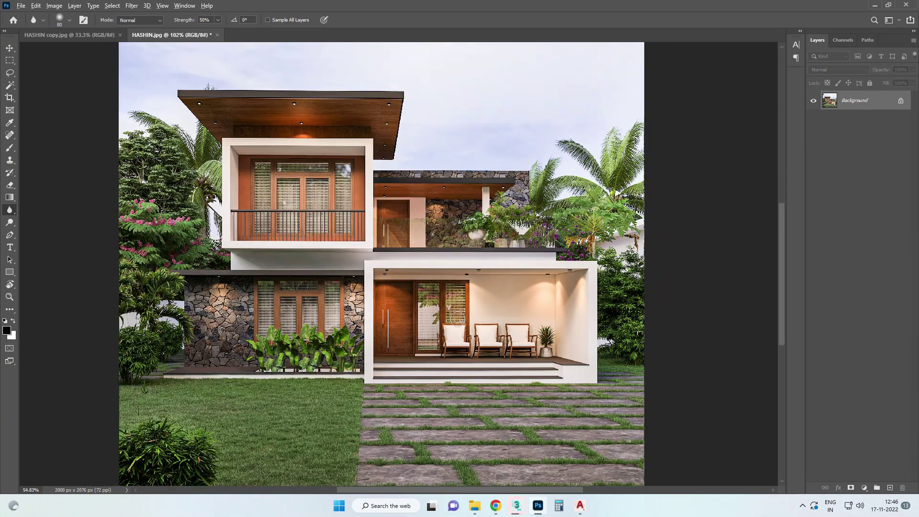
pyautogui.scroll(-2, 458, 320)
pyautogui.scroll(4, 457, 320)
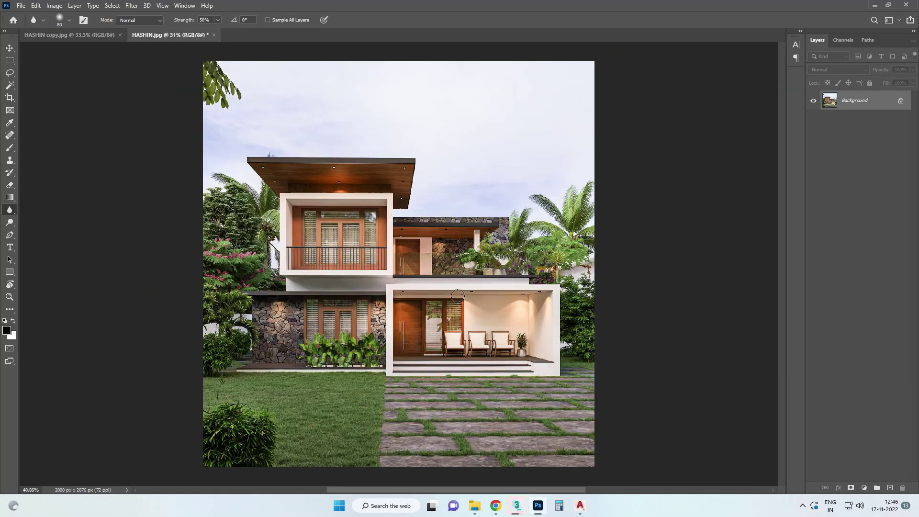
pyautogui.scroll(3, 487, 305)
pyautogui.scroll(-2, 474, 315)
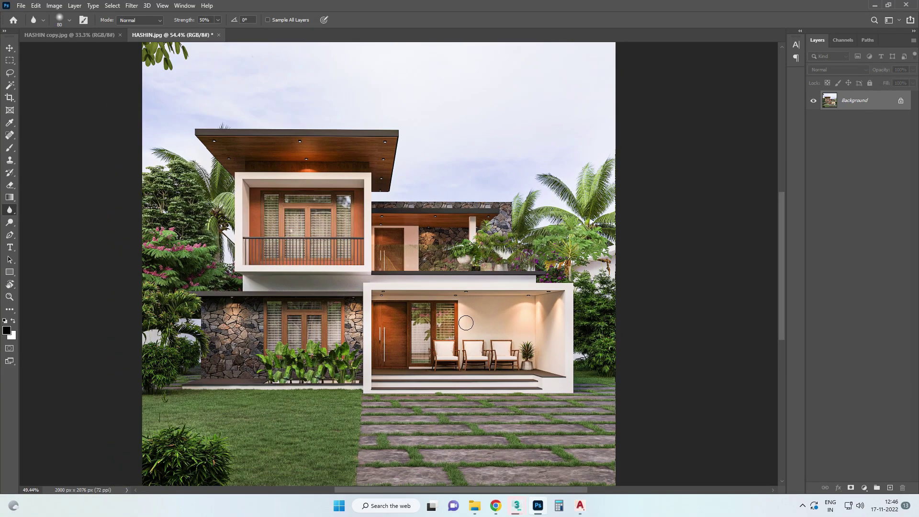
pyautogui.scroll(-1, 461, 329)
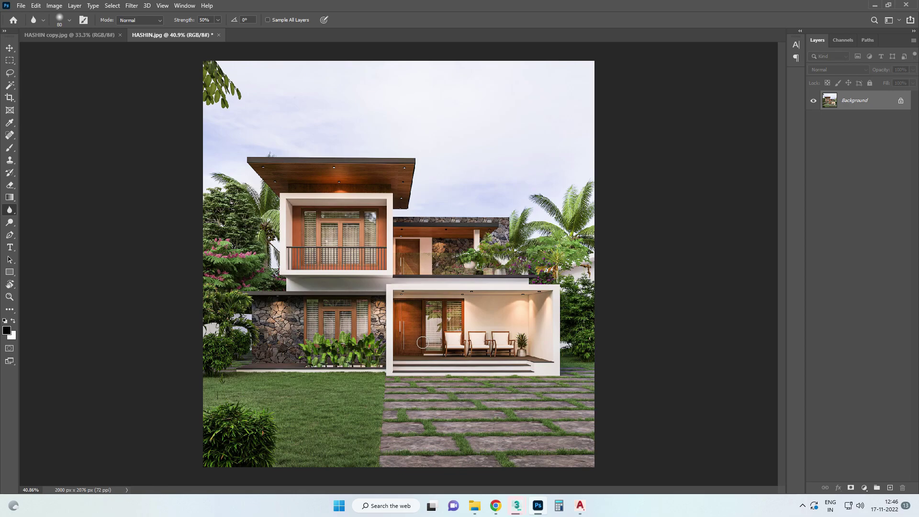
pyautogui.scroll(-1, 423, 343)
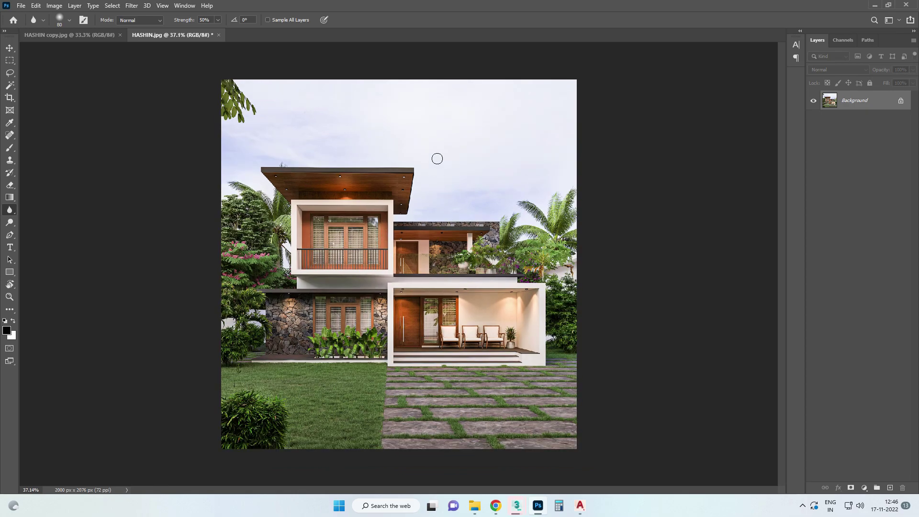
# - Lighten the sky and palm tops to the right of the upper floor with the Dodge tool at brush size 300
pyautogui.click(9, 222)
pyautogui.press(']')
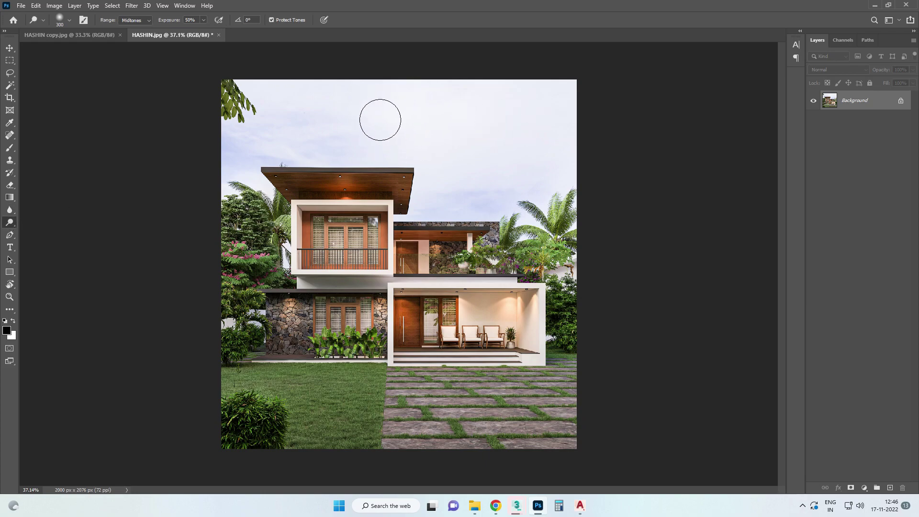
pyautogui.press('[')
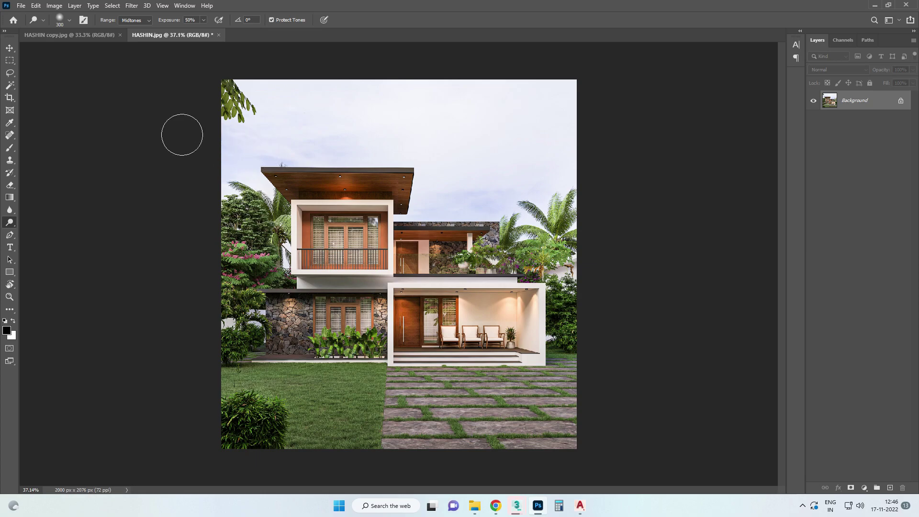
pyautogui.moveTo(504, 205)
pyautogui.mouseDown()
pyautogui.moveTo(457, 195)
pyautogui.moveTo(543, 185)
pyautogui.mouseUp()
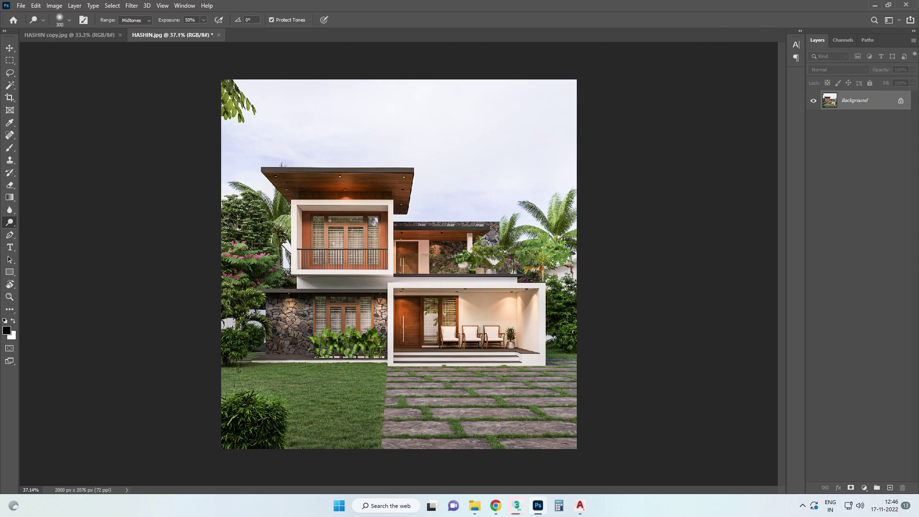
pyautogui.click(9, 48)
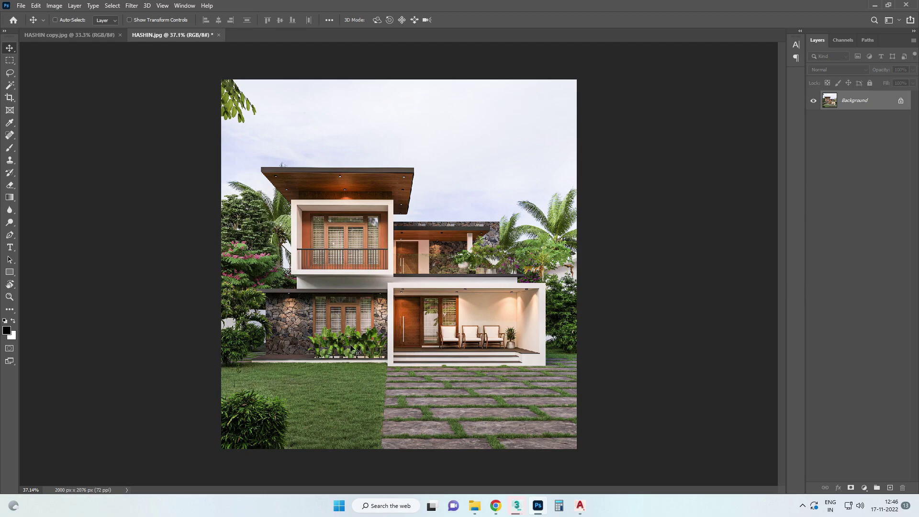
# - Select the Flare 55 preset from the Free Lens Flares set for the Brush tool
pyautogui.hotkey('ctrl', '+')
pyautogui.hotkey('ctrl', '+')
pyautogui.scroll(3, 574, 338)
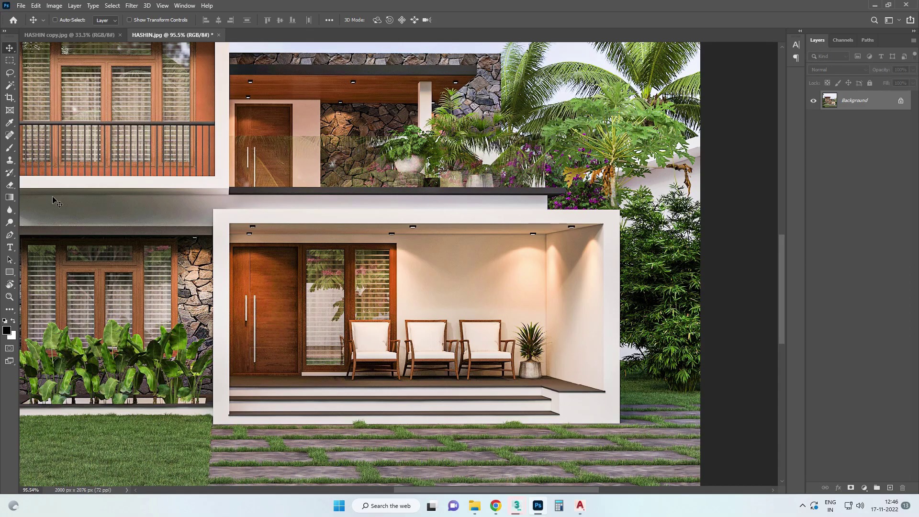
pyautogui.click(9, 147)
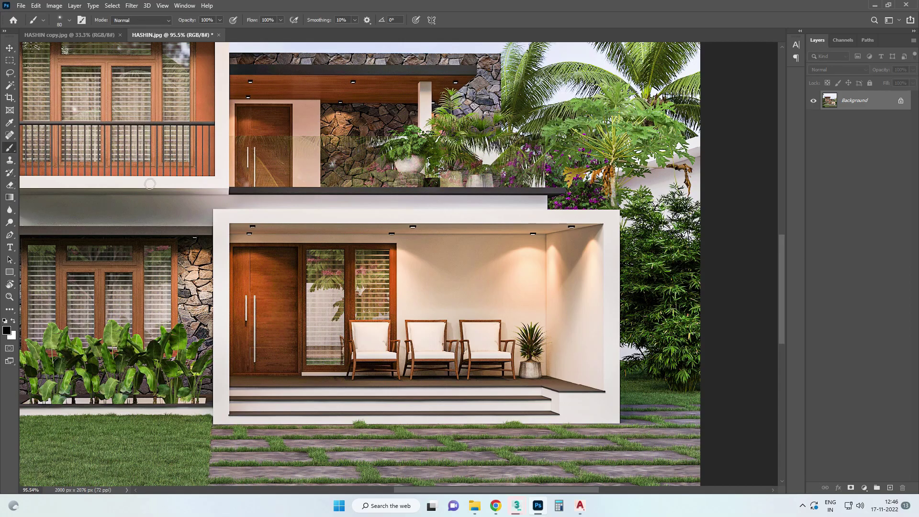
pyautogui.rightClick(312, 199)
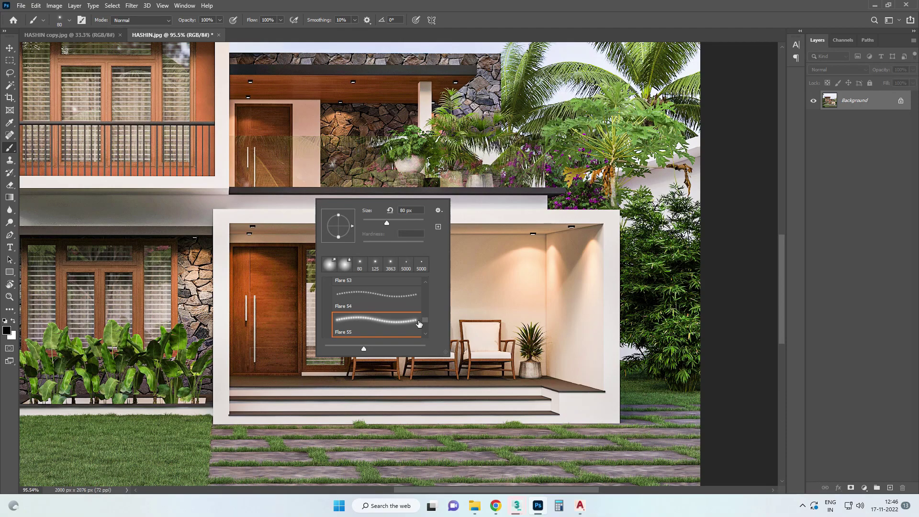
pyautogui.scroll(3, 421, 316)
pyautogui.scroll(5, 423, 309)
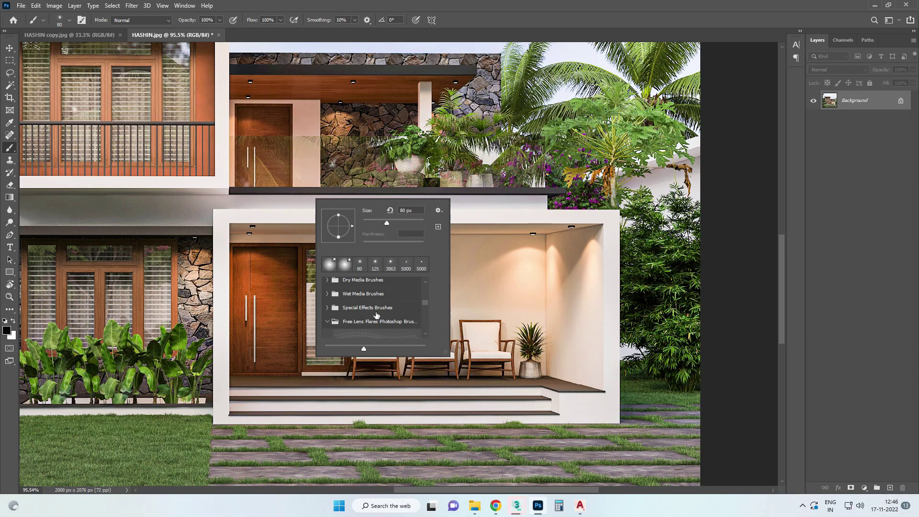
pyautogui.moveTo(427, 303)
pyautogui.mouseDown()
pyautogui.moveTo(423, 323)
pyautogui.moveTo(425, 309)
pyautogui.mouseUp()
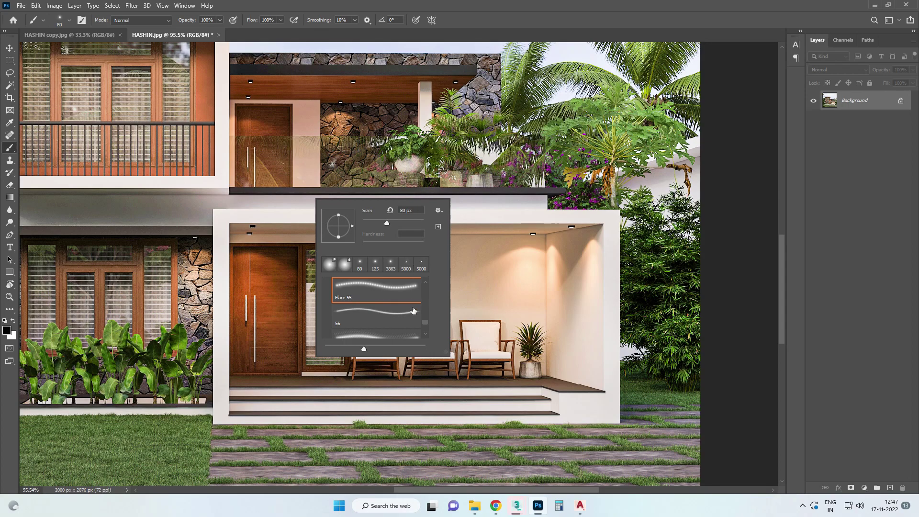
pyautogui.click(401, 295)
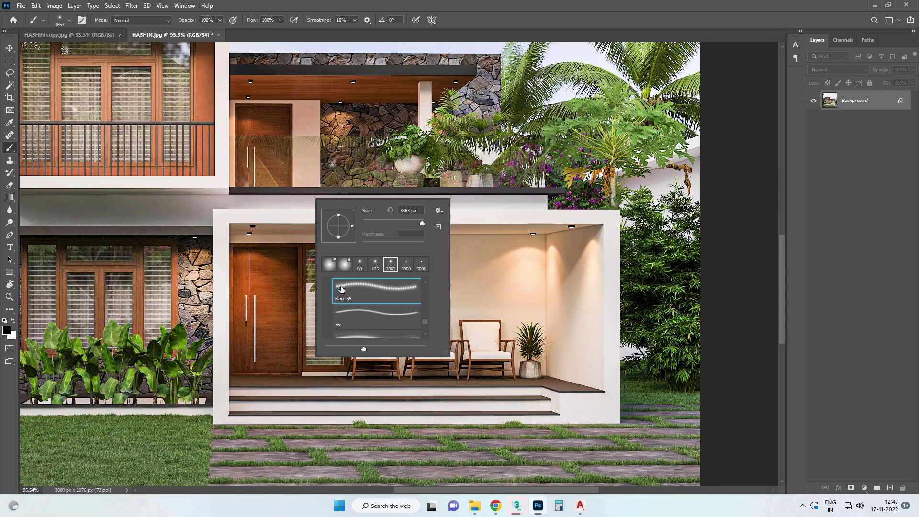
pyautogui.click(571, 226)
pyautogui.click(571, 227)
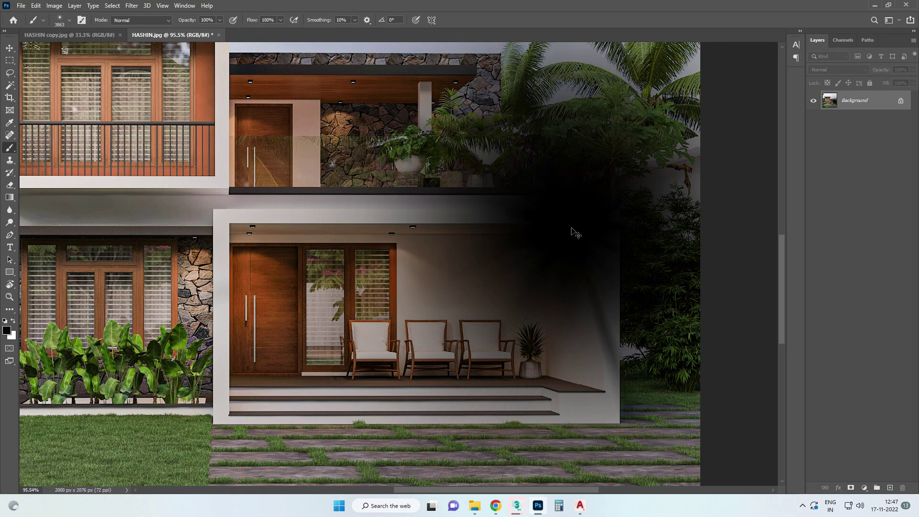
pyautogui.hotkey('ctrl', 'z')
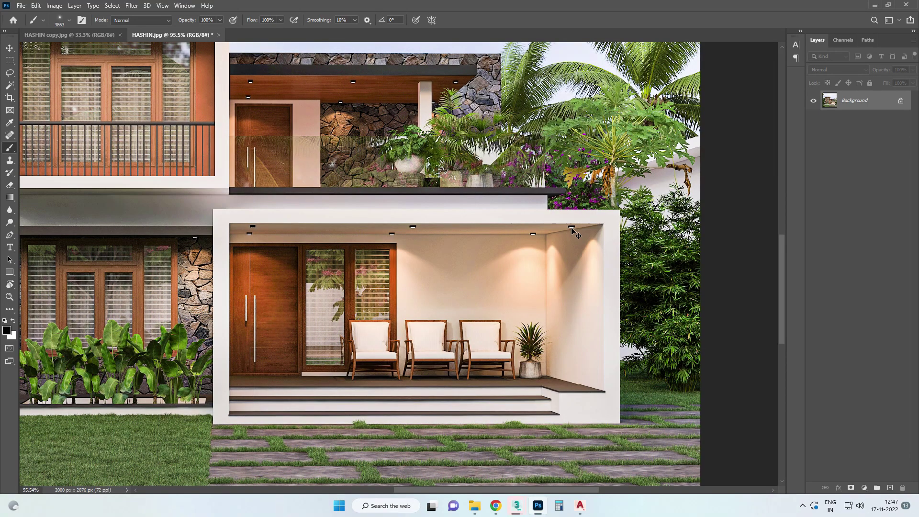
# - Add a new layer above the background and set the foreground colour to warm cream ffe5c4
pyautogui.click(888, 488)
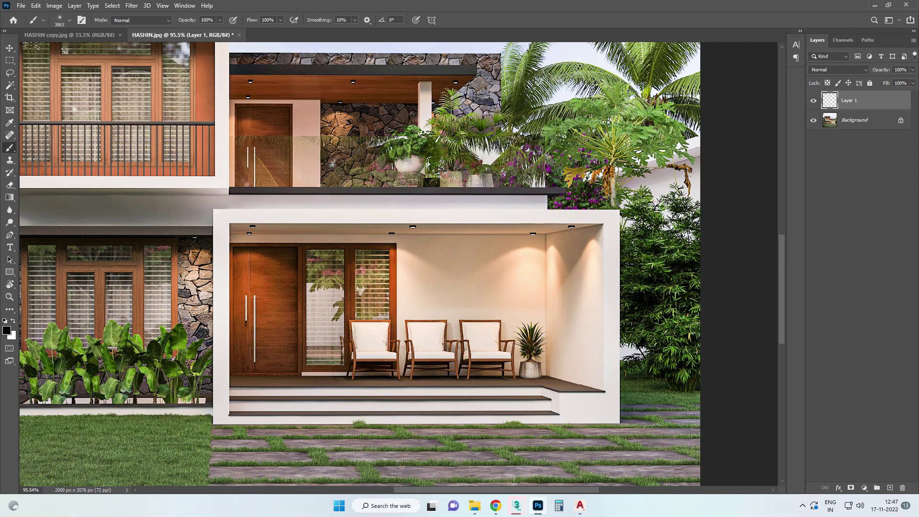
pyautogui.click(7, 330)
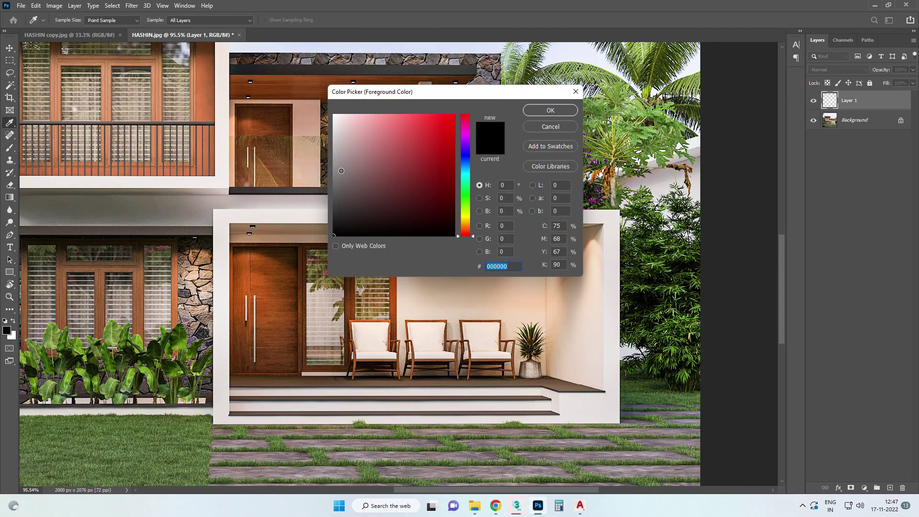
pyautogui.write('ffffff')
pyautogui.moveTo(468, 231); pyautogui.dragTo(468, 224)
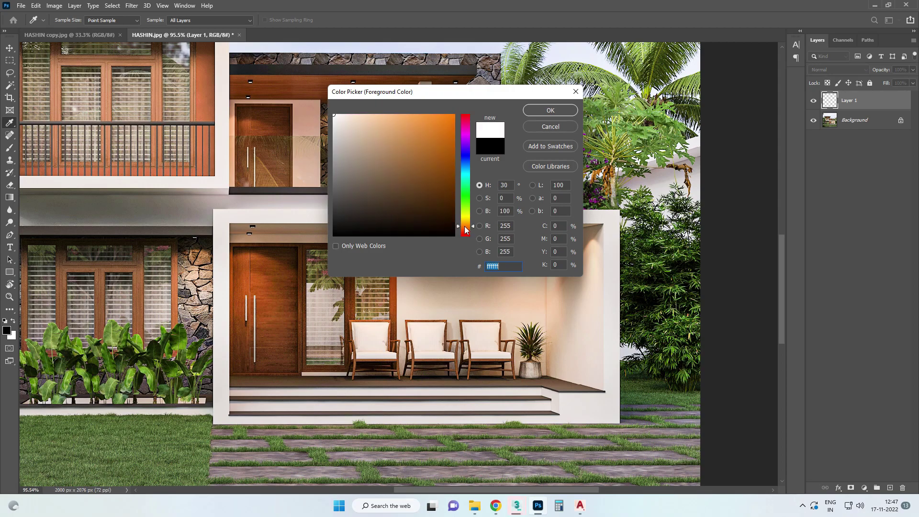
pyautogui.moveTo(423, 120)
pyautogui.mouseDown()
pyautogui.moveTo(418, 103)
pyautogui.moveTo(361, 92)
pyautogui.mouseUp()
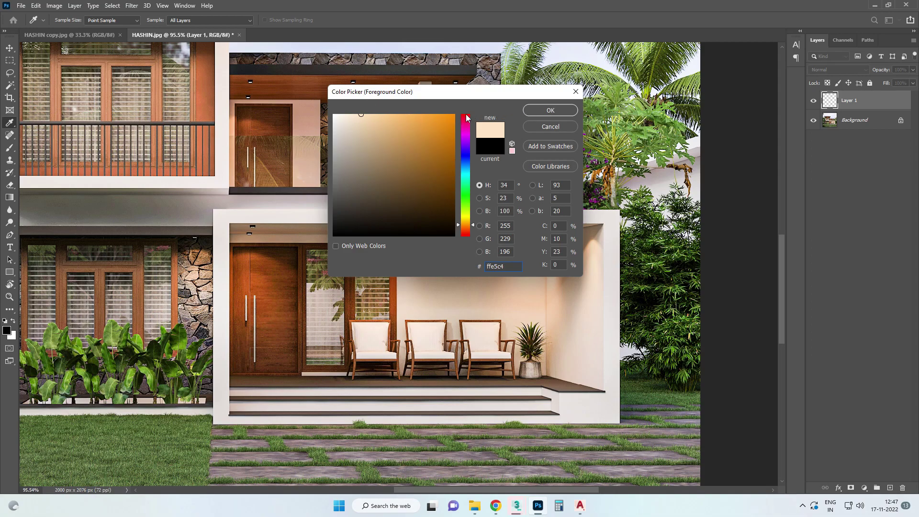
pyautogui.click(535, 109)
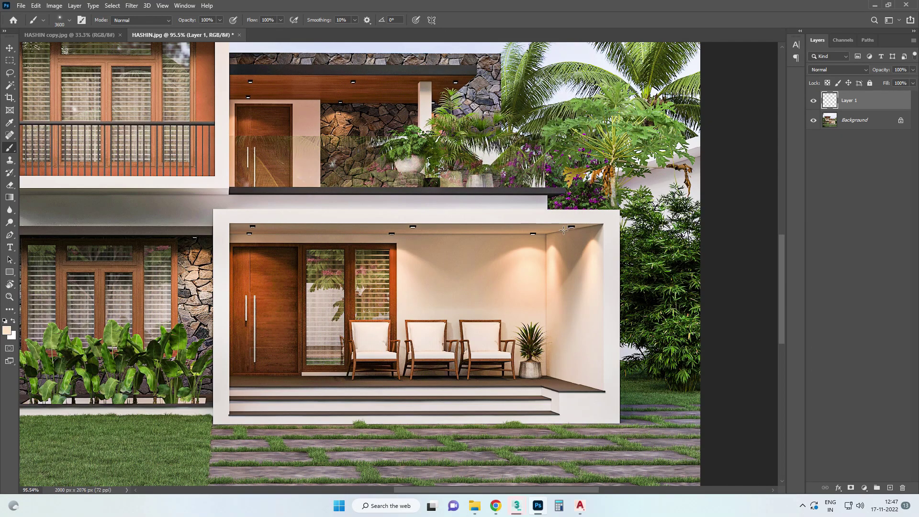
# - Shrink the flare brush to downlight size and stamp one flare on the porch ceiling's outermost downlight by the side wall
pyautogui.click(570, 228)
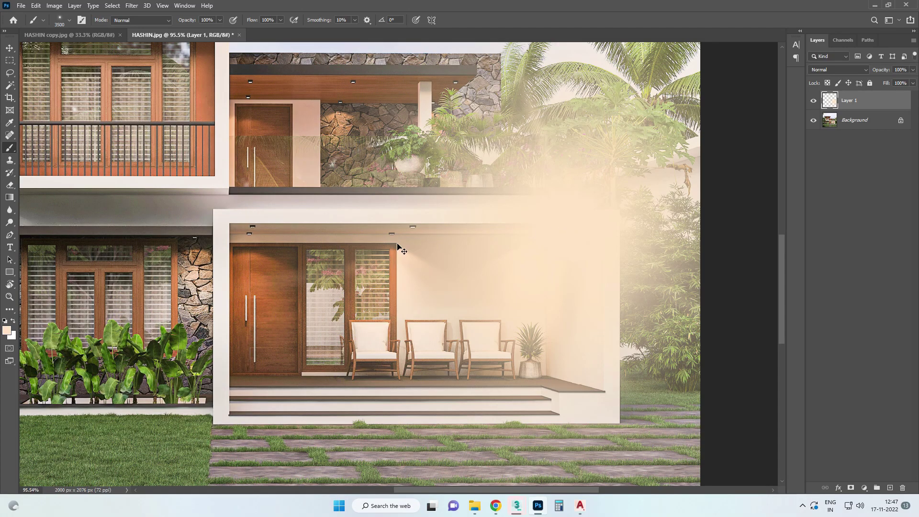
pyautogui.hotkey('ctrl', 'z')
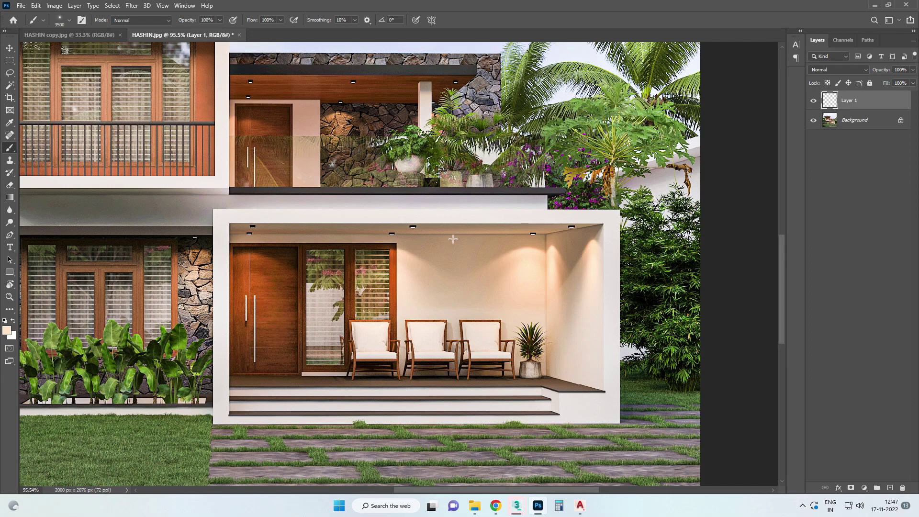
pyautogui.click(70, 20)
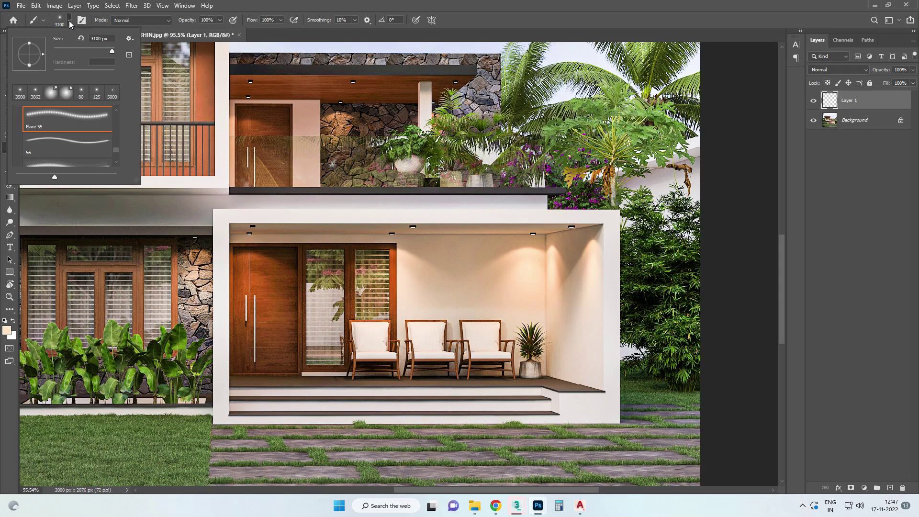
pyautogui.moveTo(112, 50); pyautogui.dragTo(82, 52)
pyautogui.click(62, 53)
pyautogui.moveTo(62, 51); pyautogui.dragTo(72, 52)
pyautogui.press('Return')
pyautogui.click(570, 227)
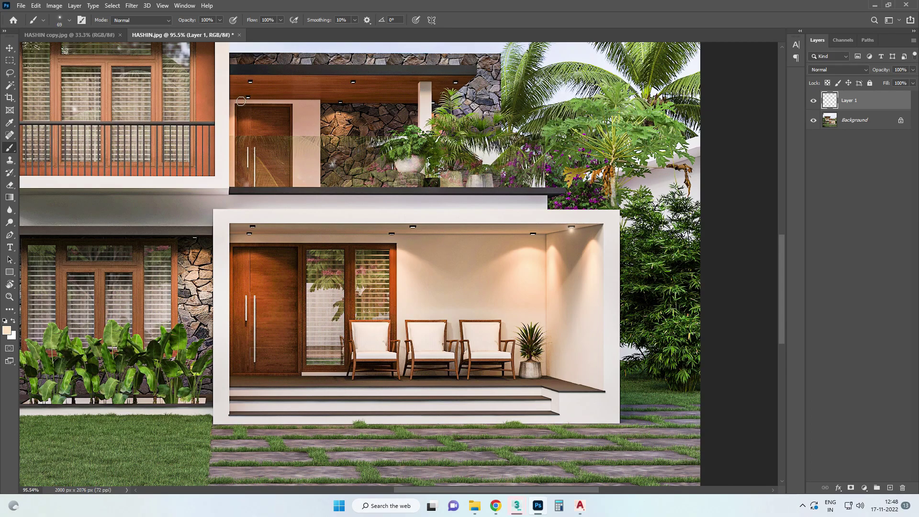
# - Lower the flare layer's opacity to 63% and stamp flares on the other porch ceiling downlights
pyautogui.click(10, 48)
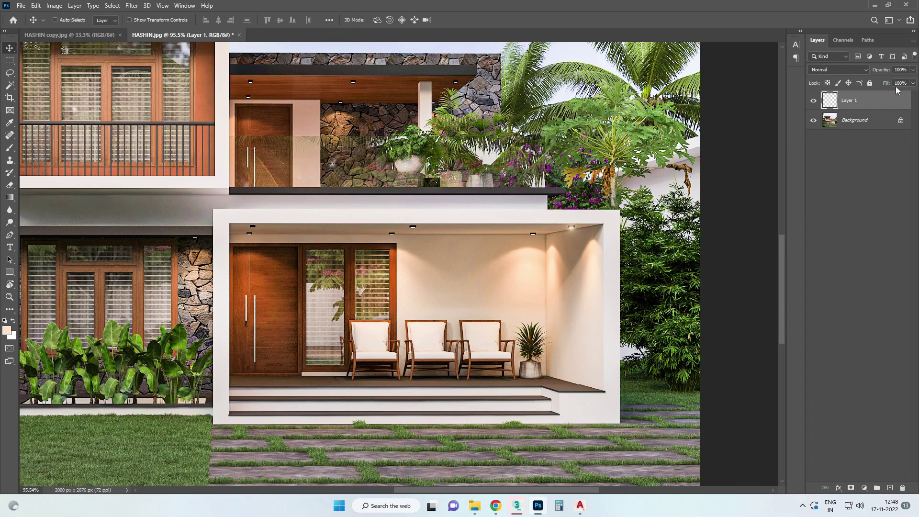
pyautogui.click(912, 70)
pyautogui.moveTo(911, 81); pyautogui.dragTo(888, 82)
pyautogui.click(9, 148)
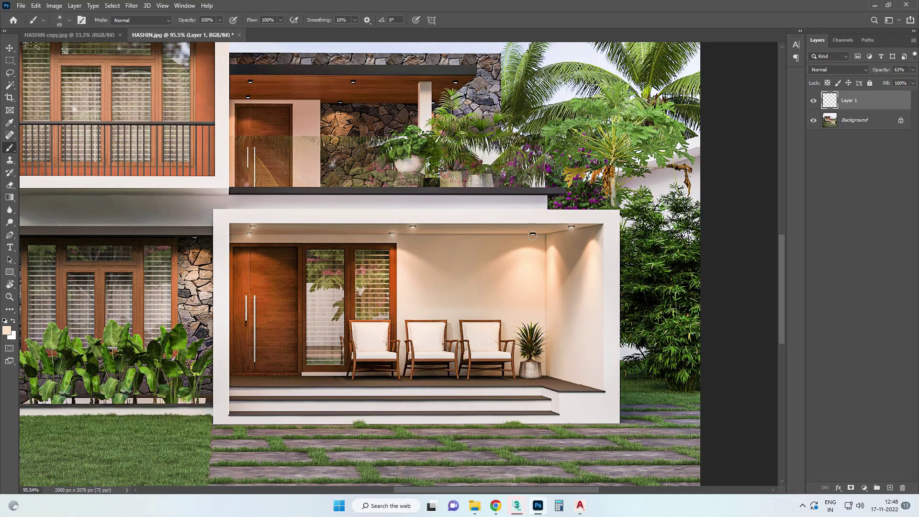
# - Stamp flares on the downlights under the upper floor's wooden roof overhang
pyautogui.scroll(-3, 442, 316)
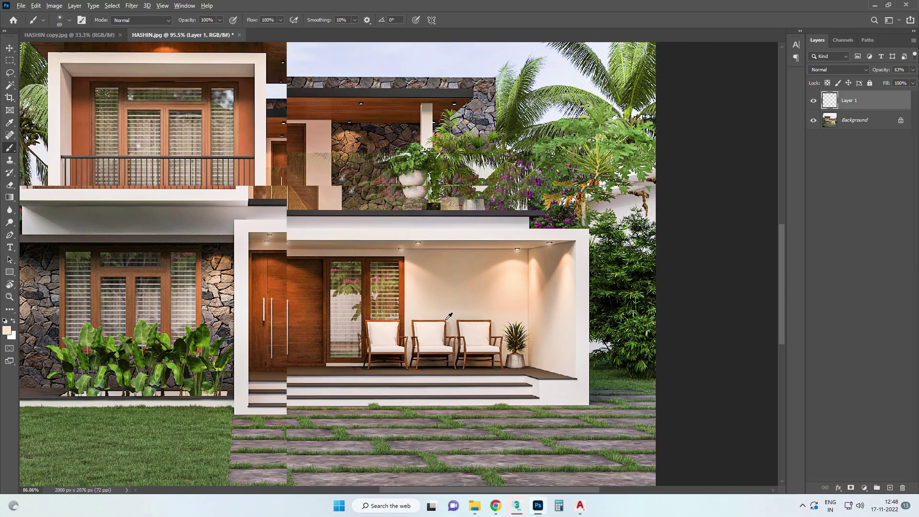
pyautogui.scroll(-3, 469, 348)
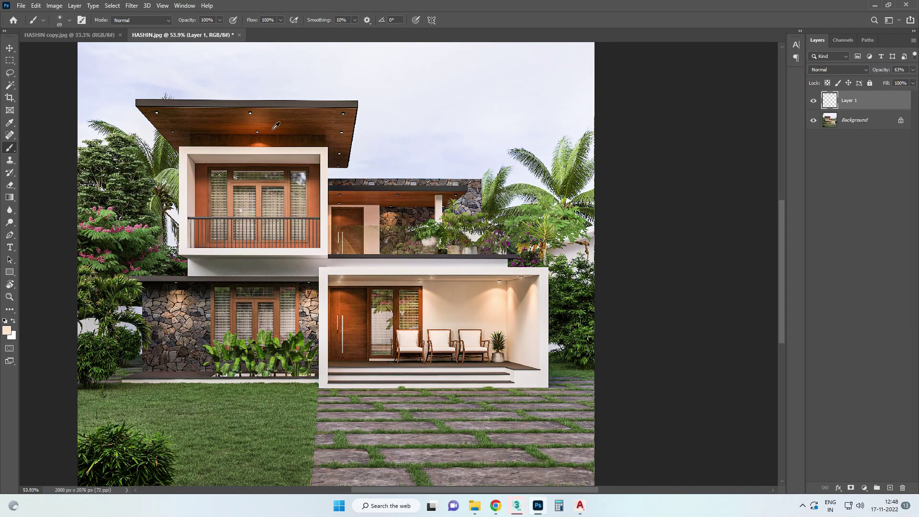
pyautogui.scroll(2, 248, 113)
pyautogui.scroll(3, 248, 112)
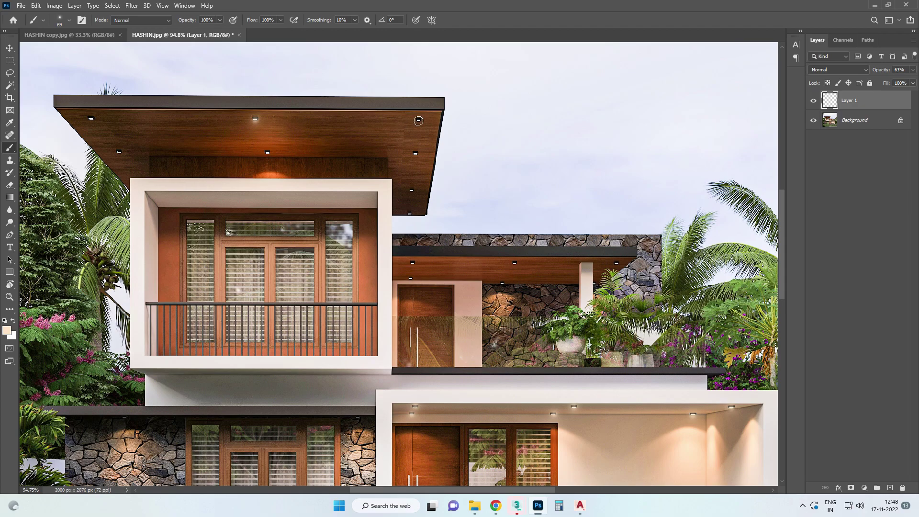
pyautogui.click(415, 154)
pyautogui.click(411, 190)
pyautogui.click(409, 213)
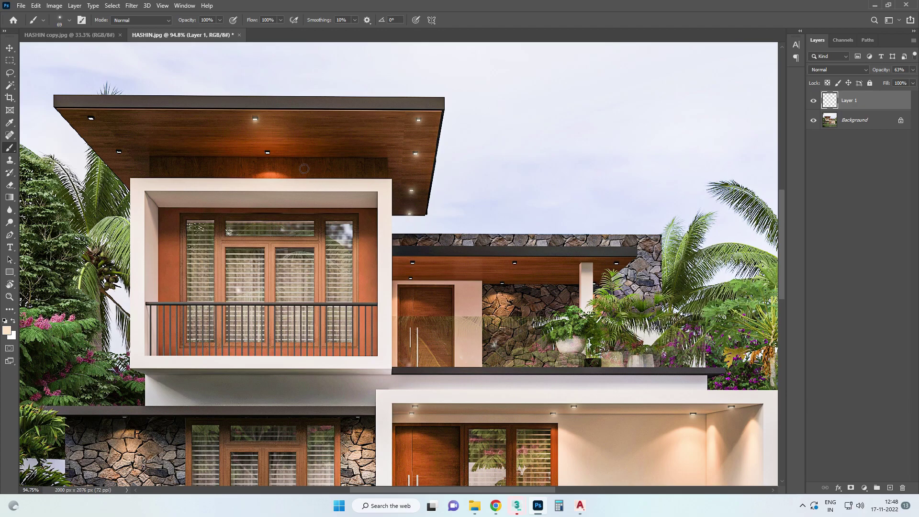
pyautogui.click(267, 153)
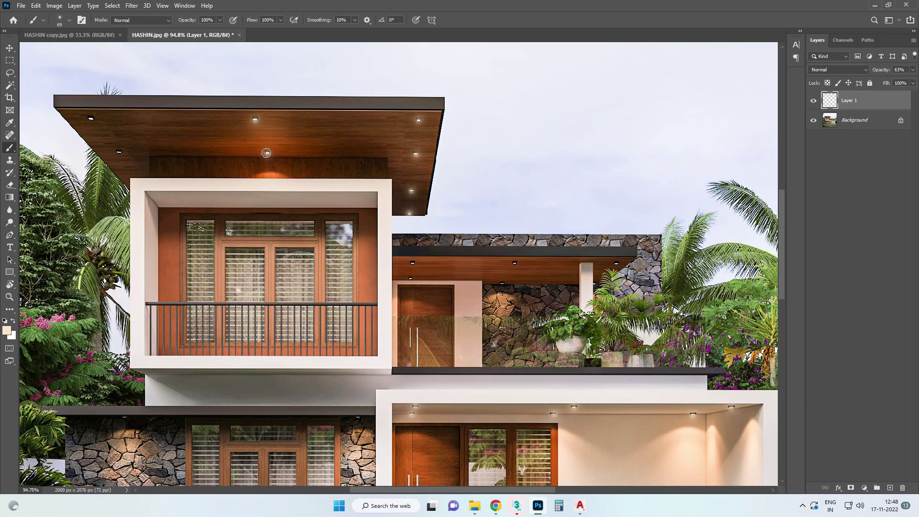
pyautogui.click(119, 152)
pyautogui.click(91, 119)
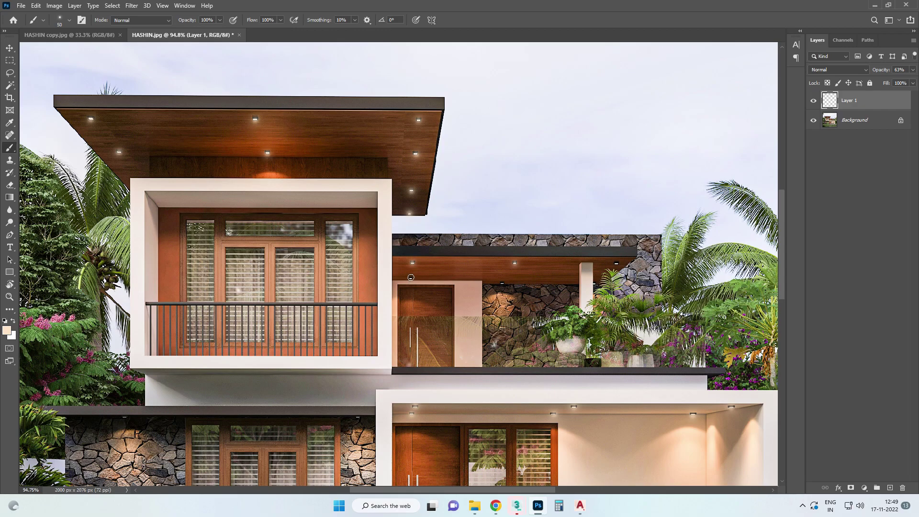
# - Stamp flares on the downlights under the terrace roof with the flare brush at size 50
pyautogui.click(501, 283)
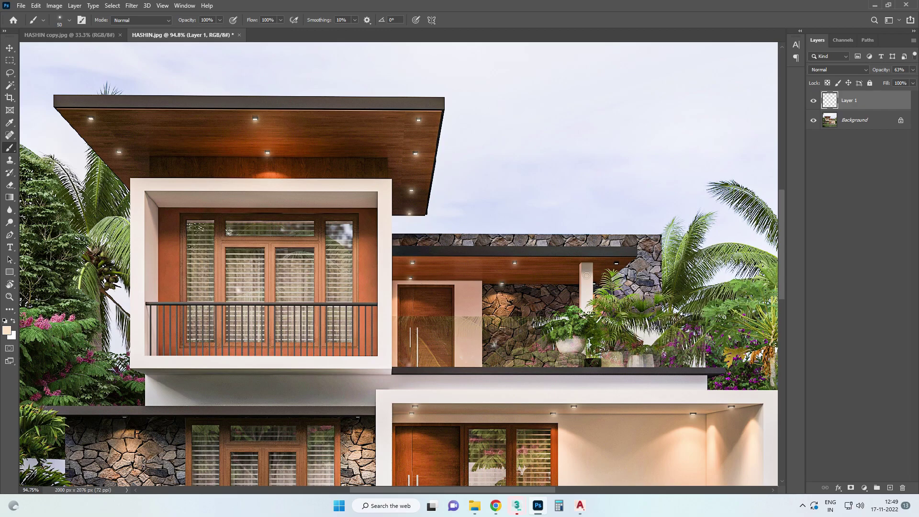
pyautogui.click(615, 263)
pyautogui.scroll(-4, 376, 232)
pyautogui.scroll(-3, 376, 232)
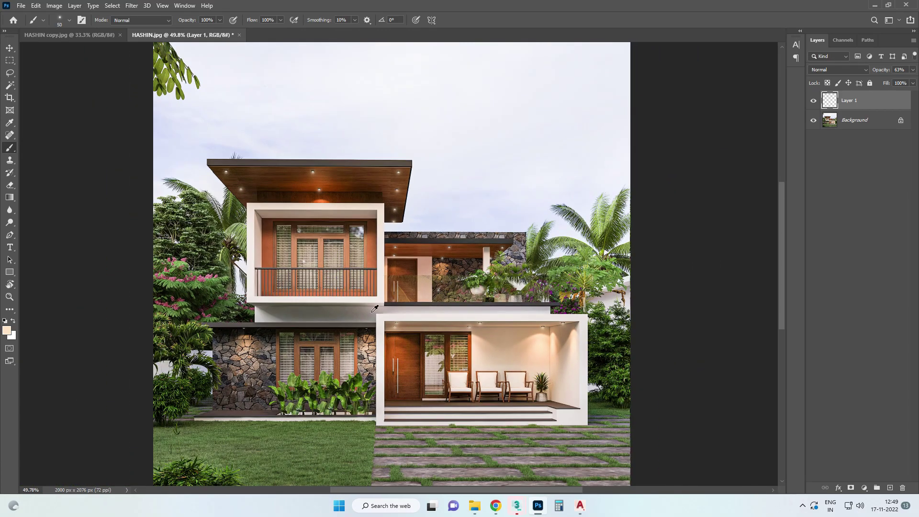
pyautogui.click(10, 48)
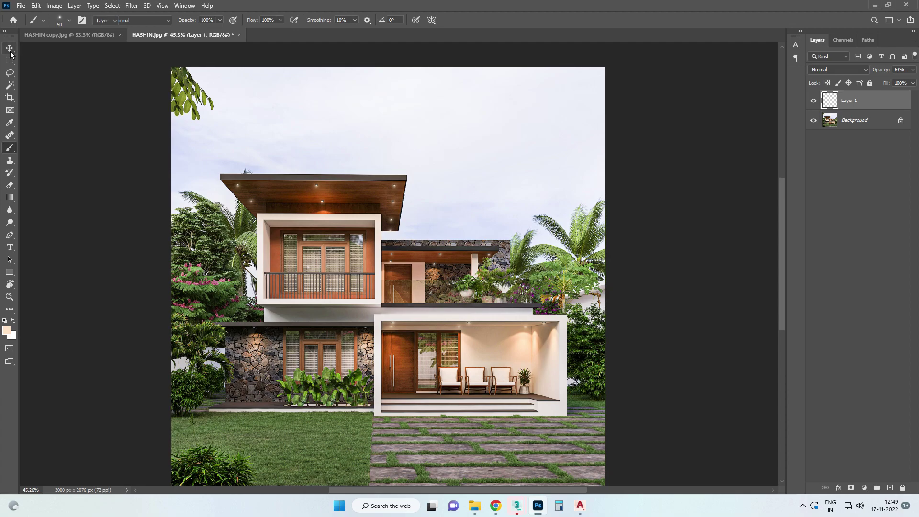
pyautogui.scroll(-2, 345, 360)
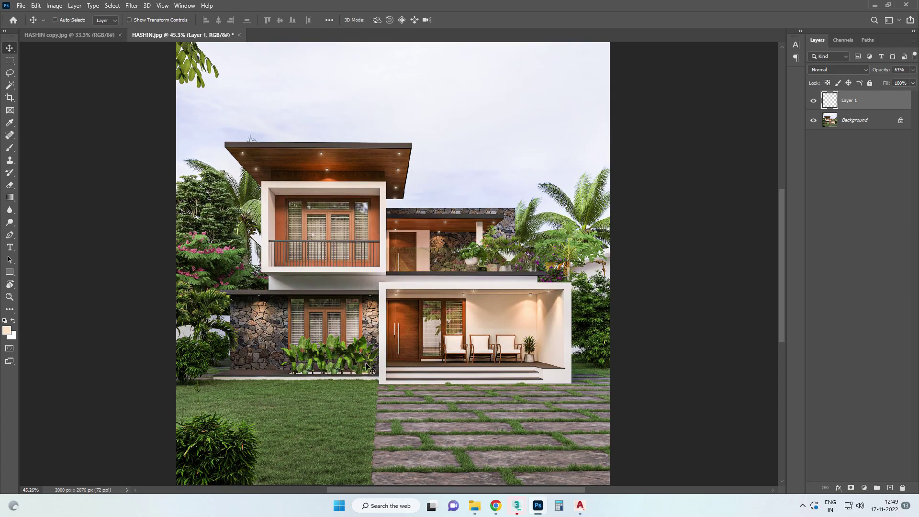
pyautogui.scroll(-1, 359, 316)
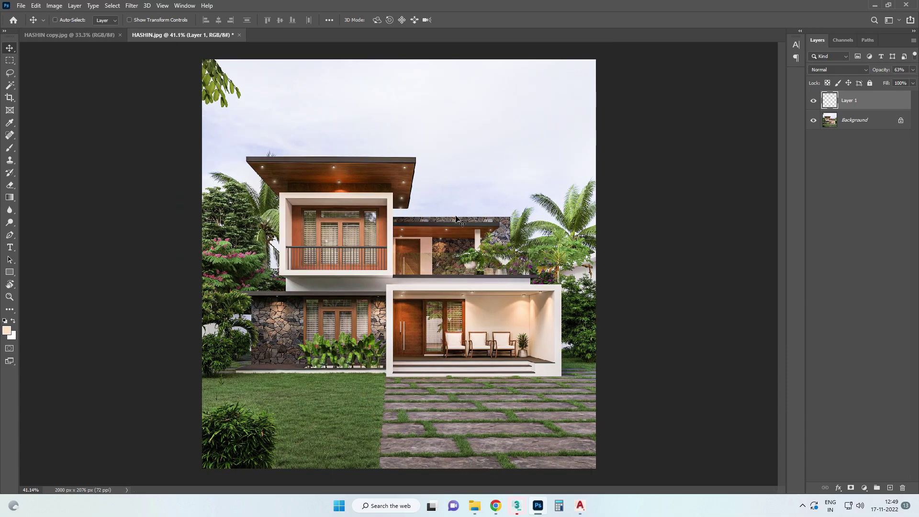
# - Try to crop the image by adjusting the crop frame's upper edge
pyautogui.click(10, 98)
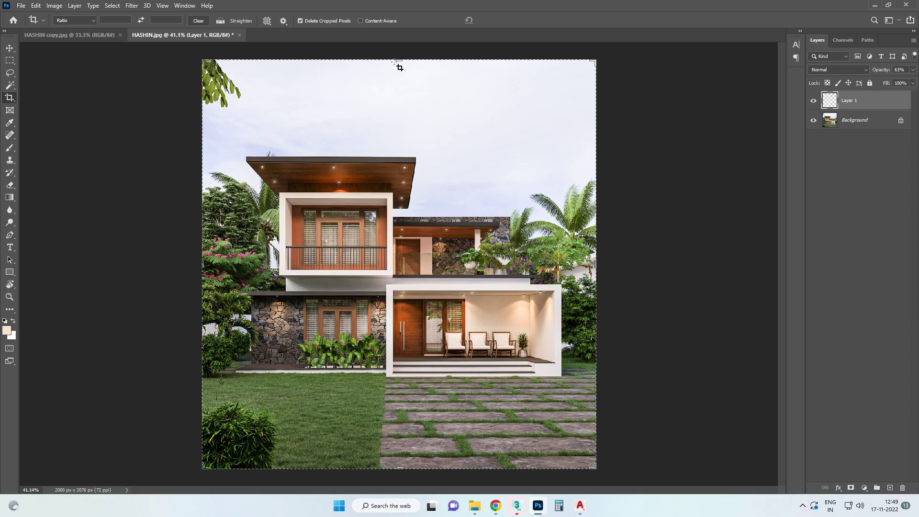
pyautogui.moveTo(398, 60)
pyautogui.mouseDown()
pyautogui.moveTo(393, 69)
pyautogui.moveTo(390, 60)
pyautogui.mouseUp()
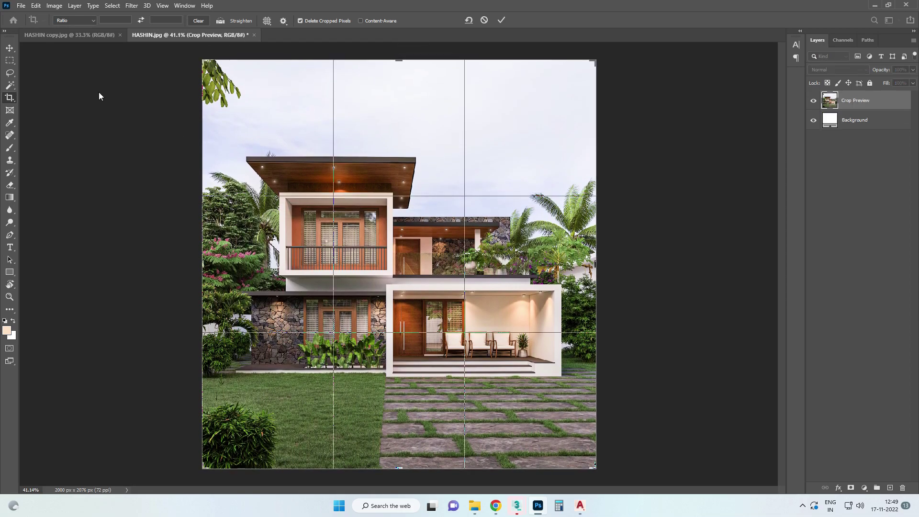
pyautogui.press('Return')
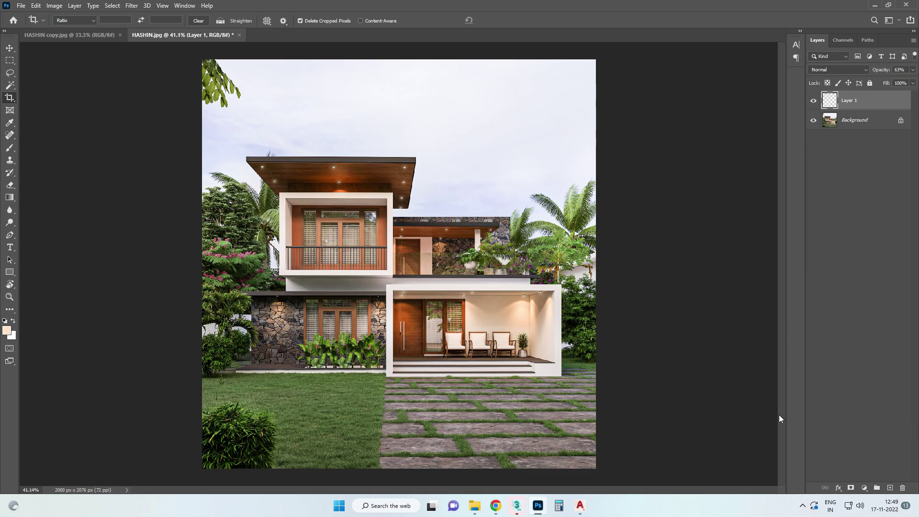
# - Open the Actions panel
pyautogui.press('ctrl')
pyautogui.rightClick(692, 294)
pyautogui.click(628, 252)
pyautogui.hotkey('alt', 'F9')
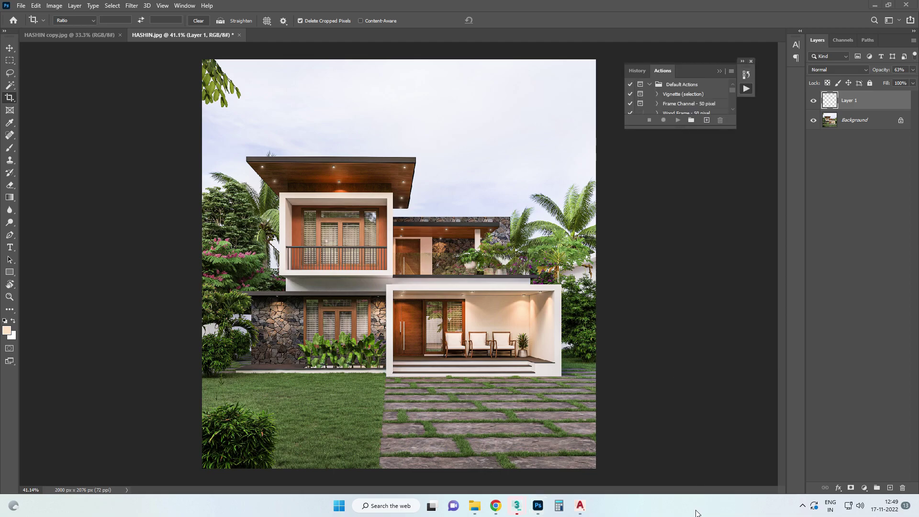